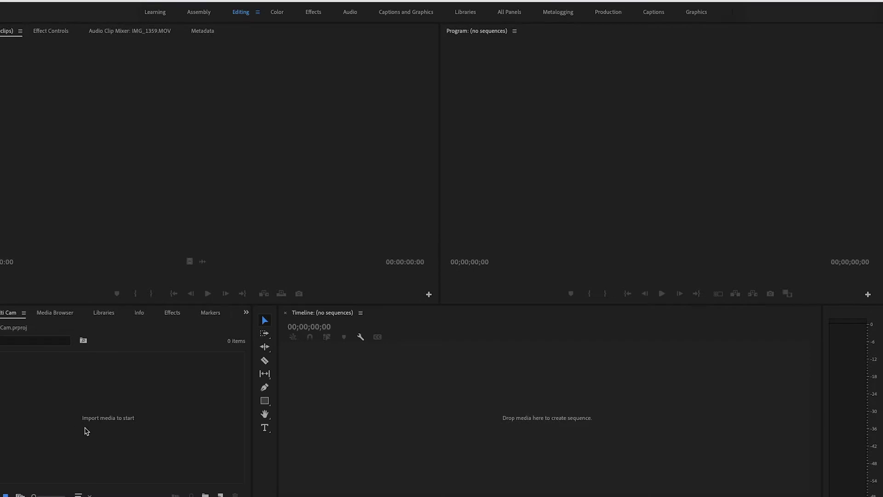
Import IMG_5256.MOV and IMG_1359.MOV from the Multi Camera folder and open IMG_1359.MOV for preview.
click(101, 408)
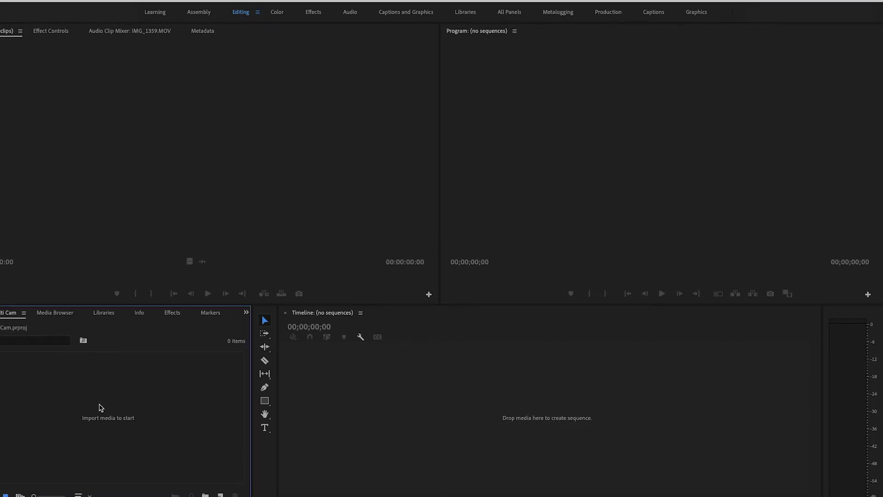
double_click(100, 407)
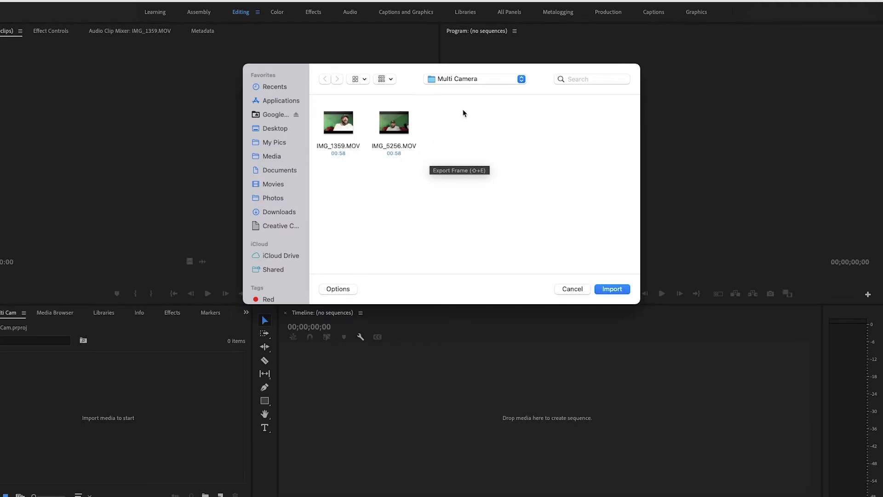
drag(438, 124, 343, 137)
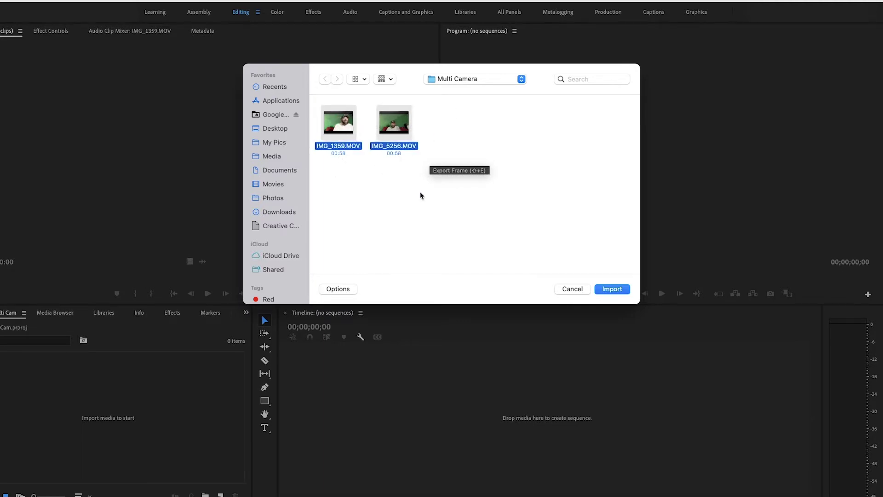
click(612, 289)
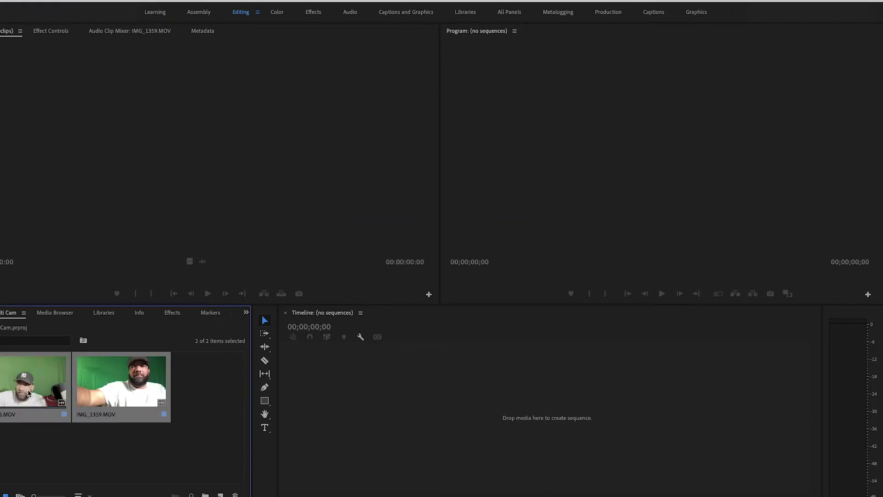
double_click(124, 392)
Scrub back through IMG_1359.MOV, then load IMG_5256.MOV and scrub it toward its start.
drag(225, 275, 111, 282)
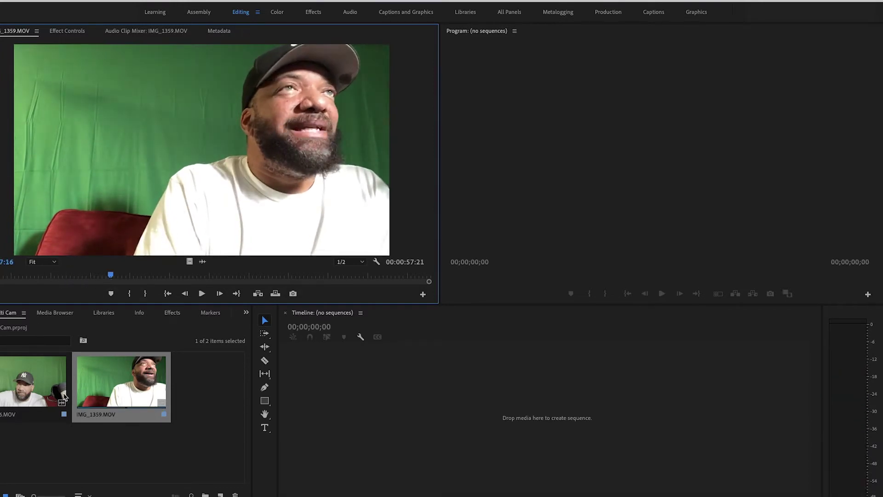
double_click(37, 393)
drag(269, 281, 98, 281)
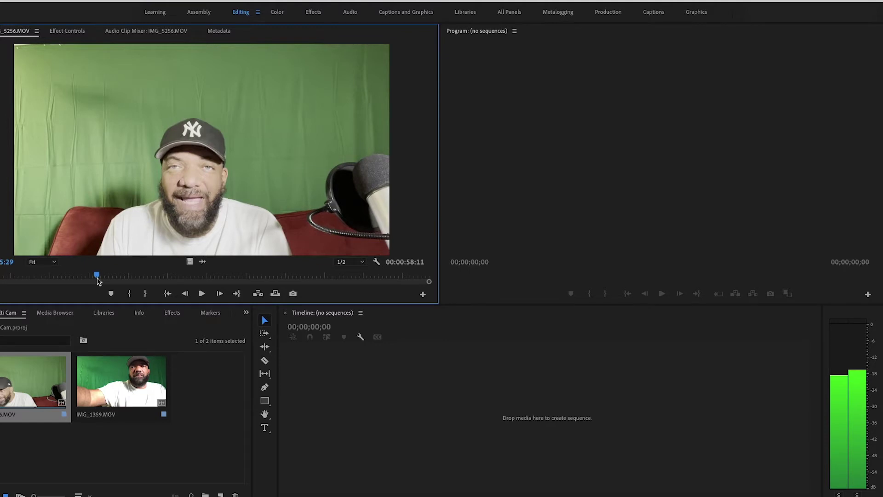
drag(98, 282, 43, 283)
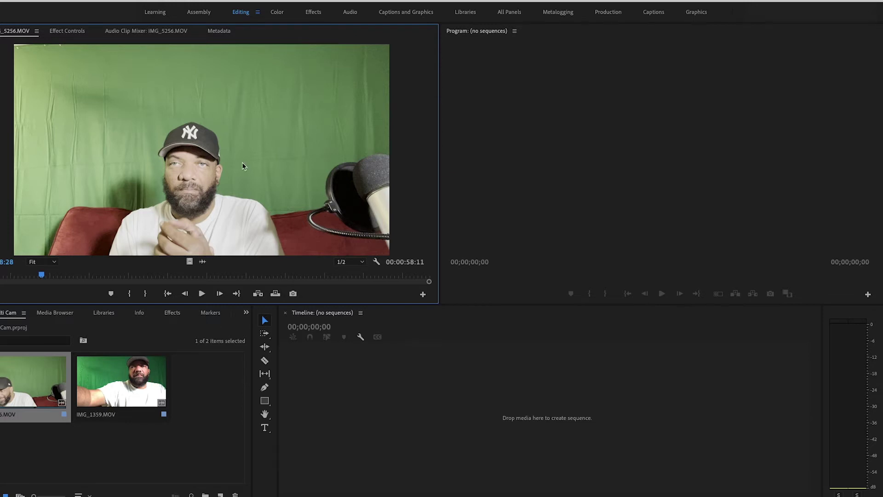
Open the File menu to start creating a new project item.
click(46, 0)
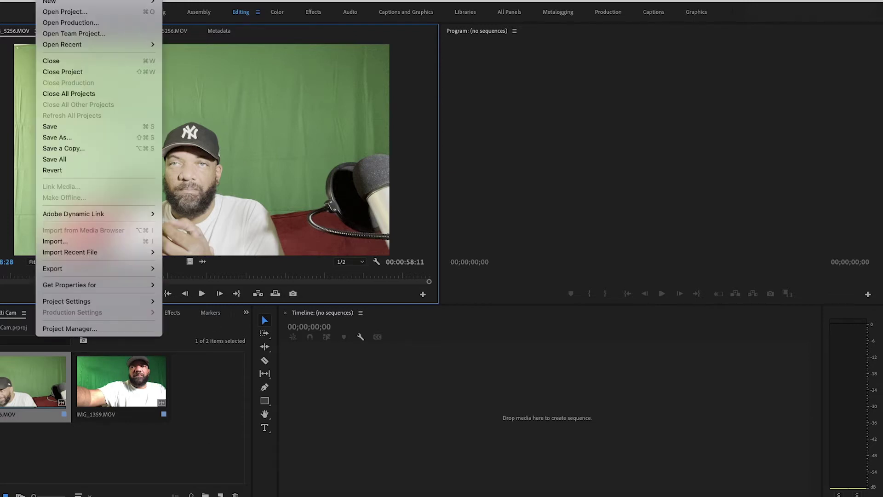
Create Sequence 03 with the Digital SLR DSLR 1080p30 preset, then add a new bin.
mouse_move(69, 1)
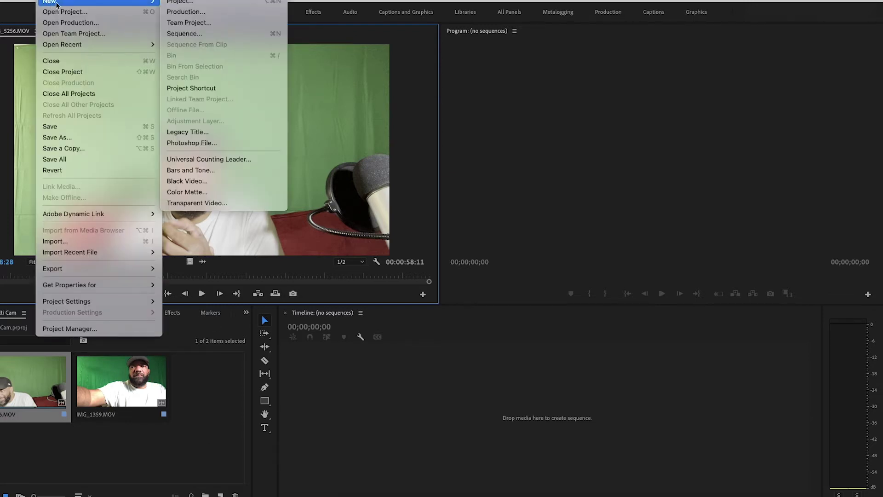
click(195, 35)
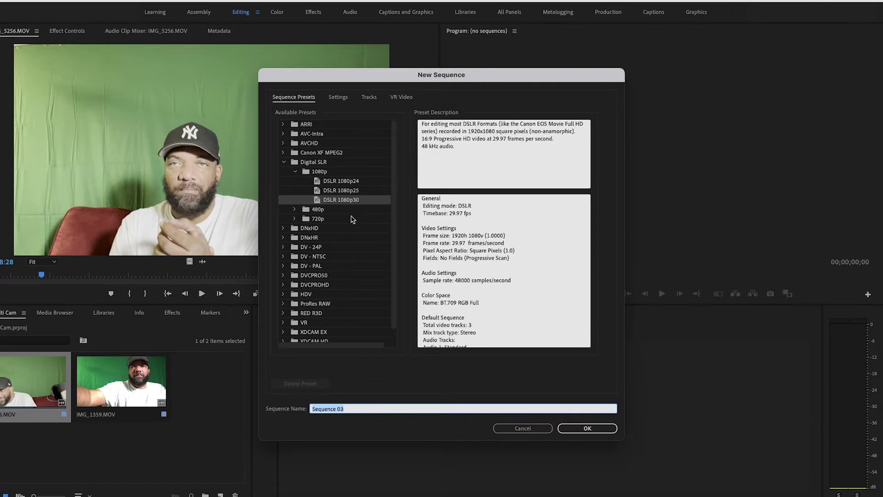
scroll(353, 220, right, 1)
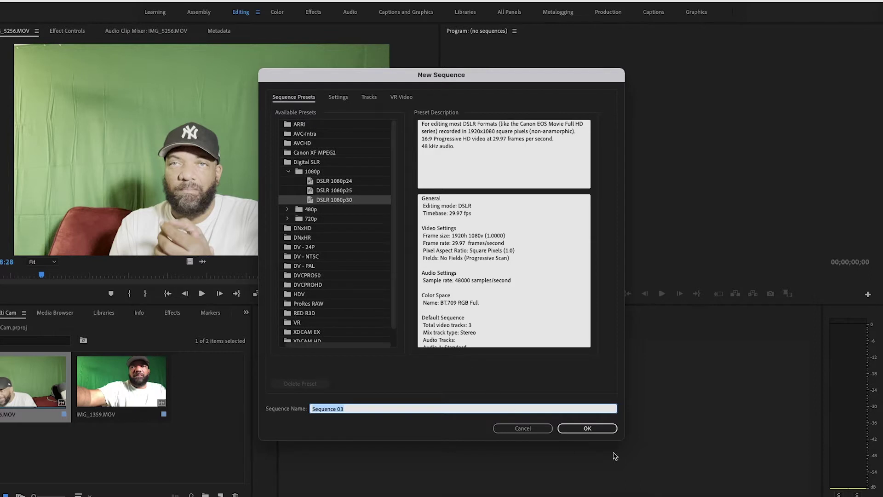
click(605, 429)
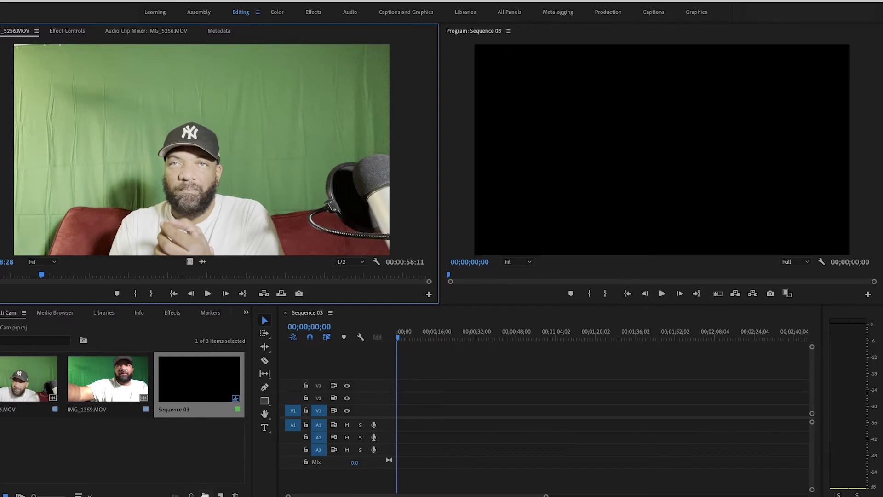
click(205, 495)
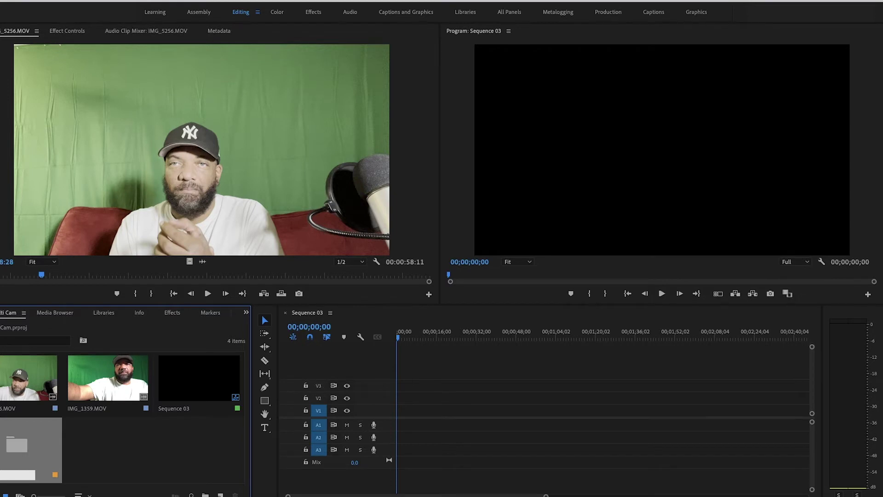
Name the new bin Multi Cams and move IMG_1359.MOV and IMG_5256.MOV into it.
text(ns)
click(154, 454)
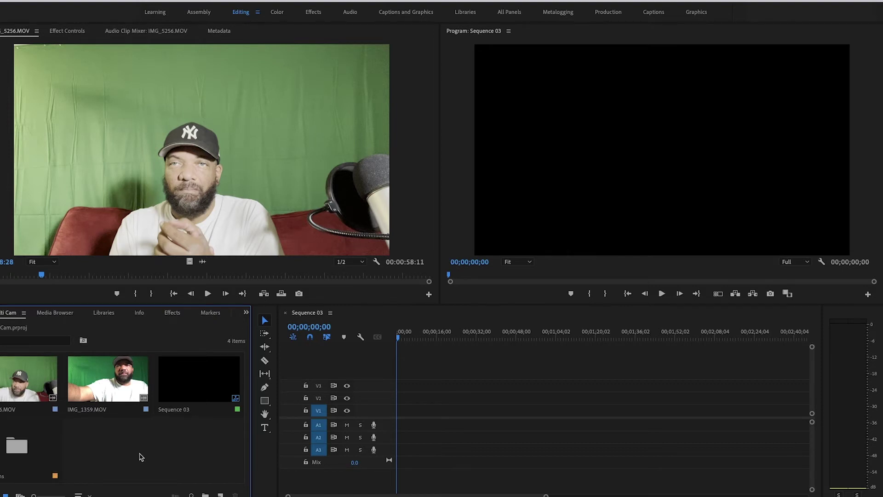
click(151, 391)
shift+click(51, 386)
drag(39, 388, 30, 442)
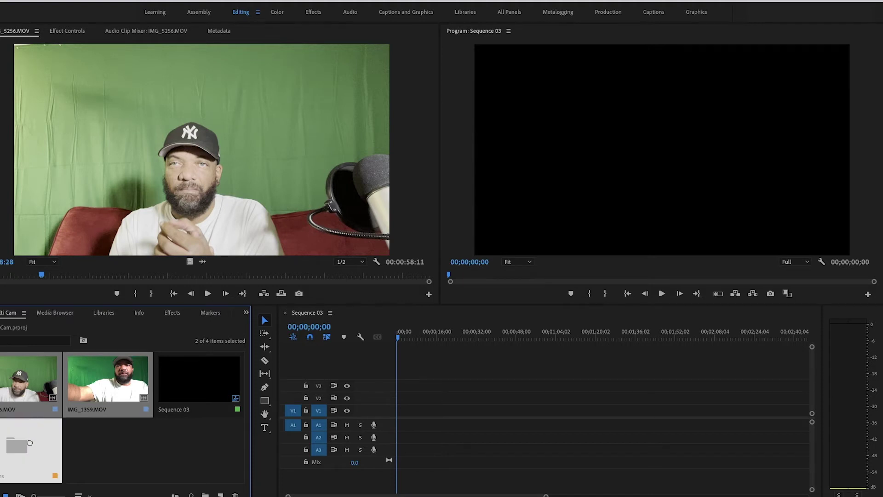
drag(29, 443, 31, 445)
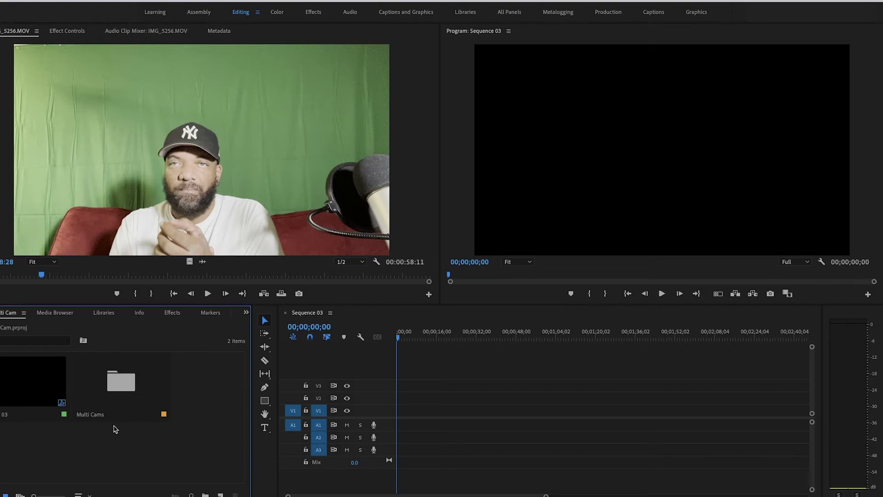
Create Multicam Sequence from the Multi Cams bin, synced by audio on track channel 1.
right_click(118, 379)
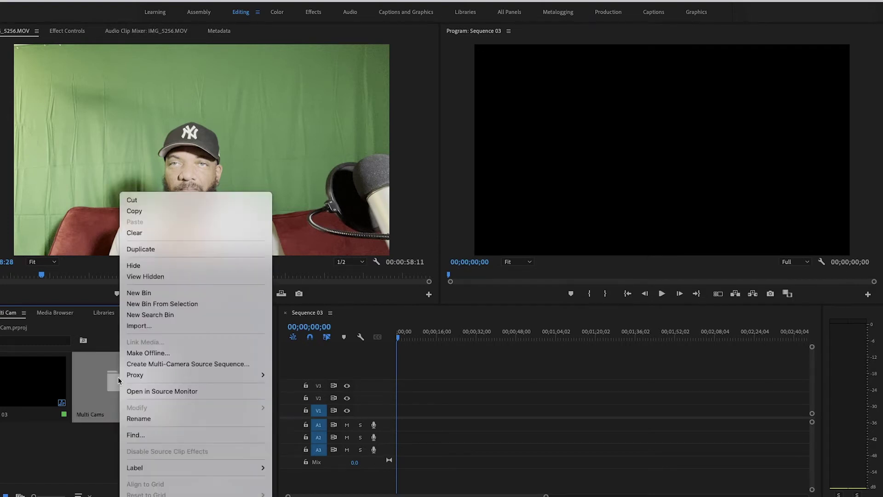
click(164, 365)
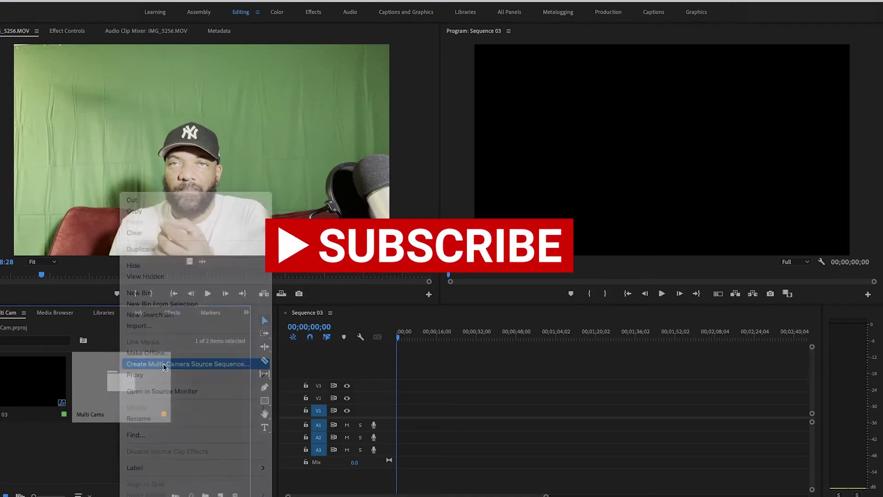
drag(422, 95, 268, 92)
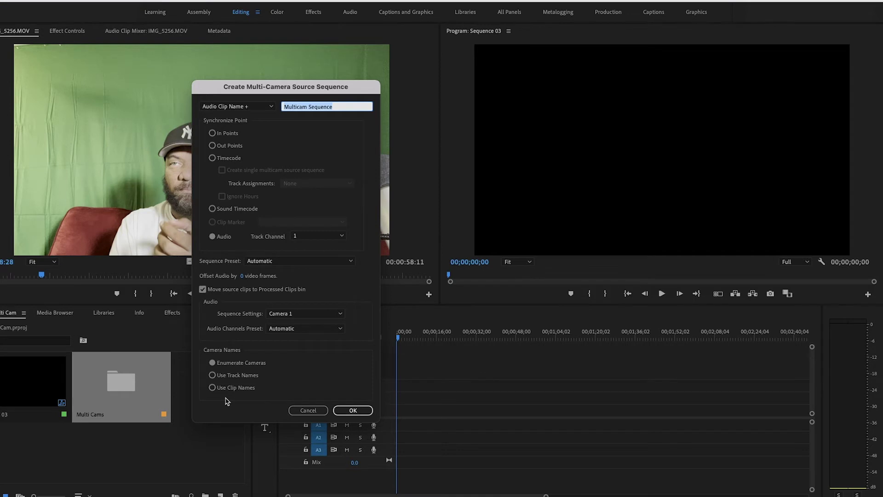
click(352, 411)
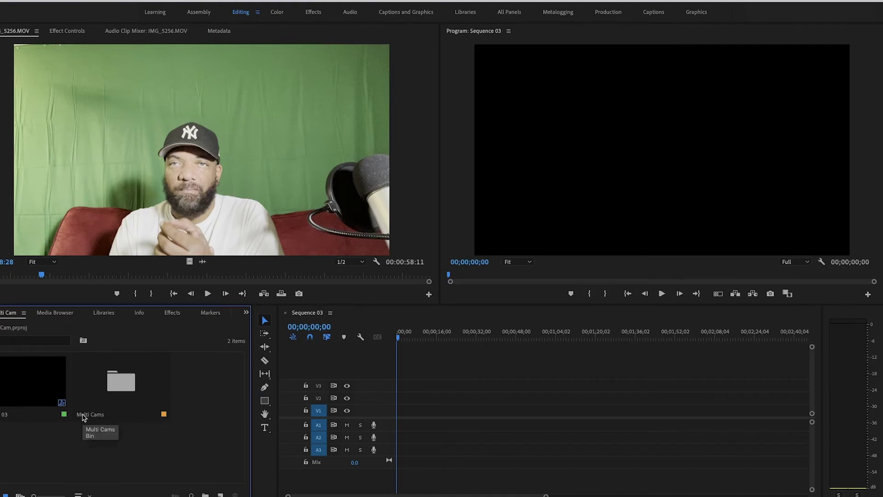
Load the IMG_5256.MOVMulticam Sequence from the Multi Cams bin and scrub back to its start.
double_click(125, 389)
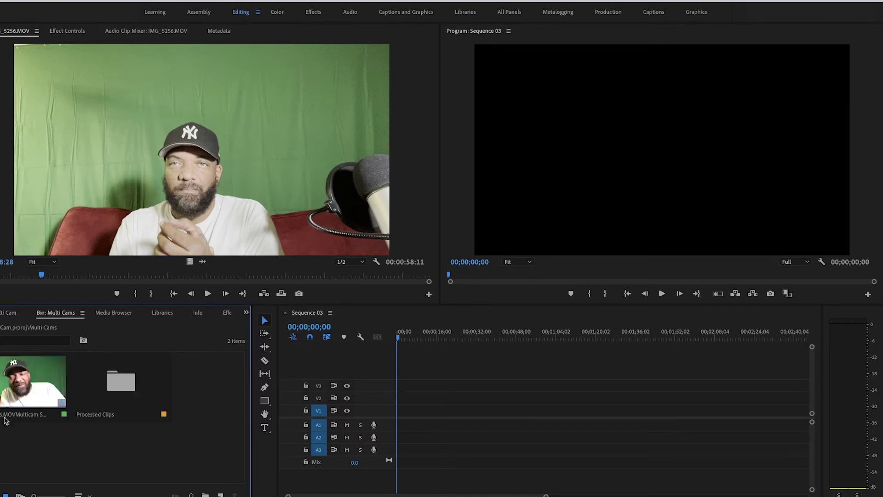
click(23, 397)
double_click(23, 396)
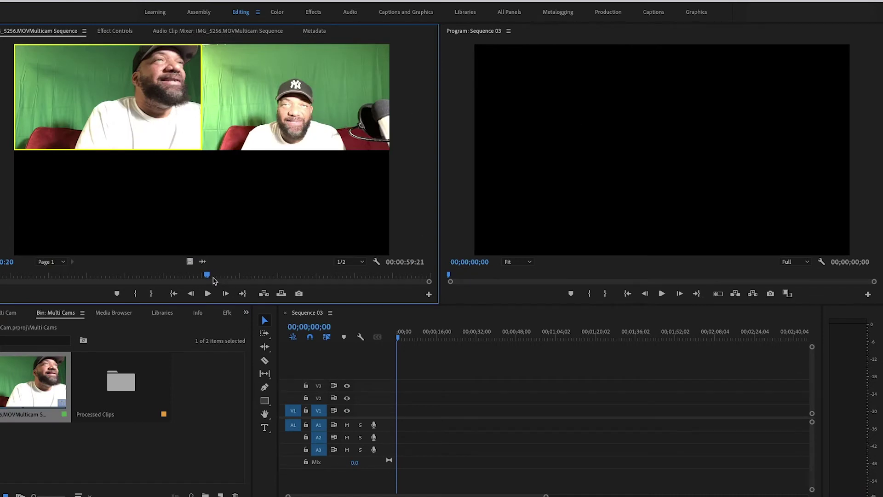
drag(207, 275, 40, 274)
Play back the multicam clip from near its start to review both angles.
click(208, 293)
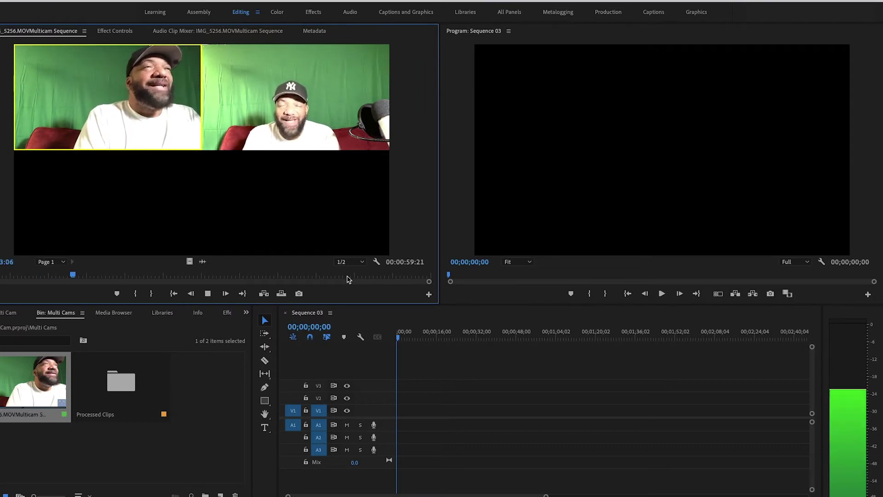
click(208, 293)
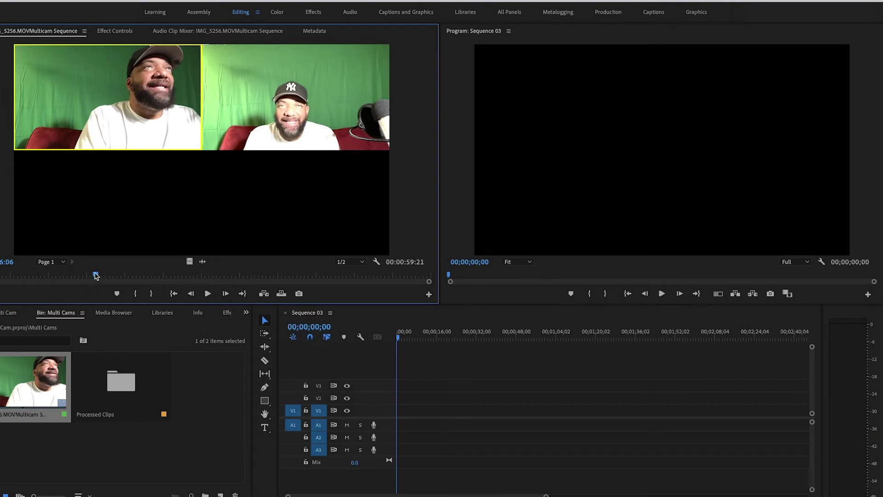
drag(96, 275, 27, 278)
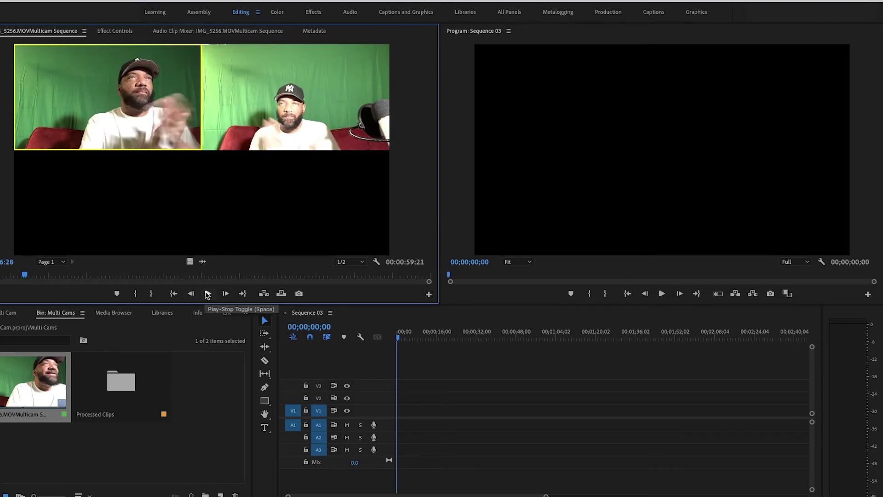
click(208, 294)
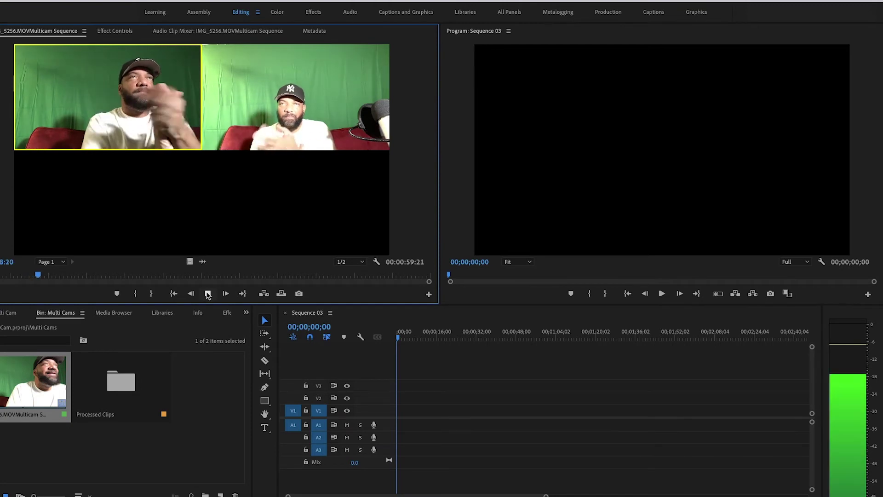
click(207, 294)
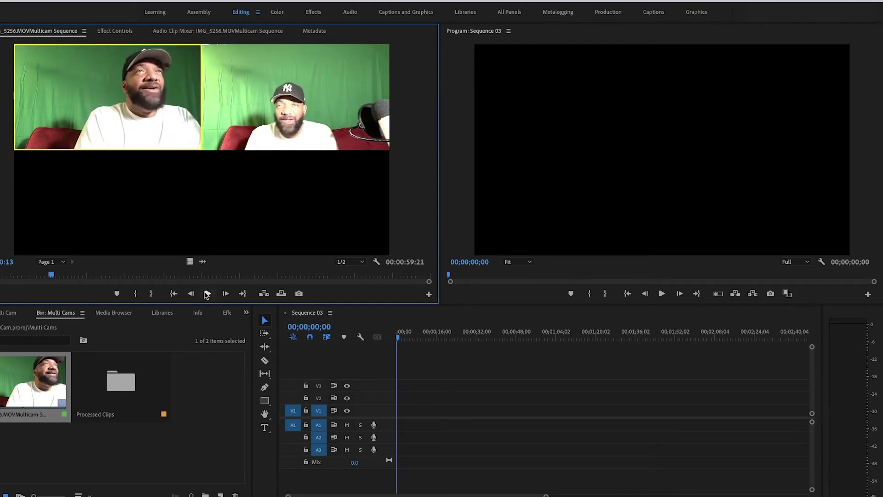
Set an In point, then an Out point further on, for a 00:00:45:14 duration.
click(136, 294)
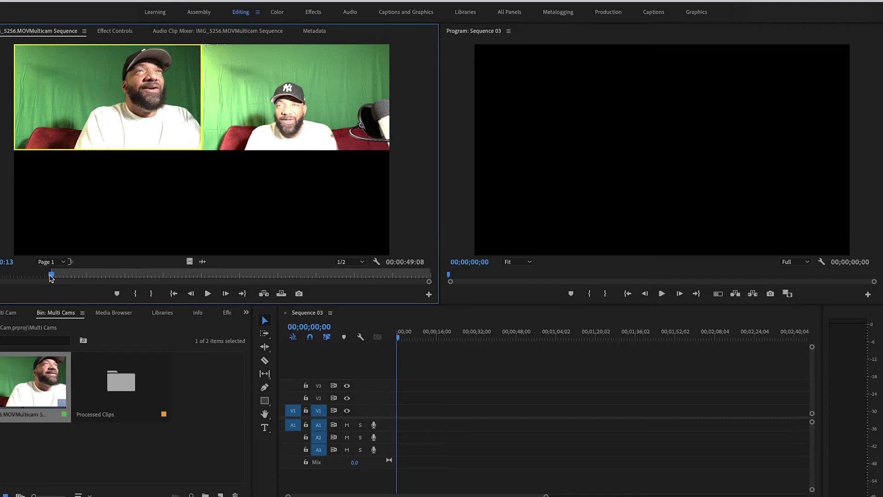
drag(51, 275, 401, 276)
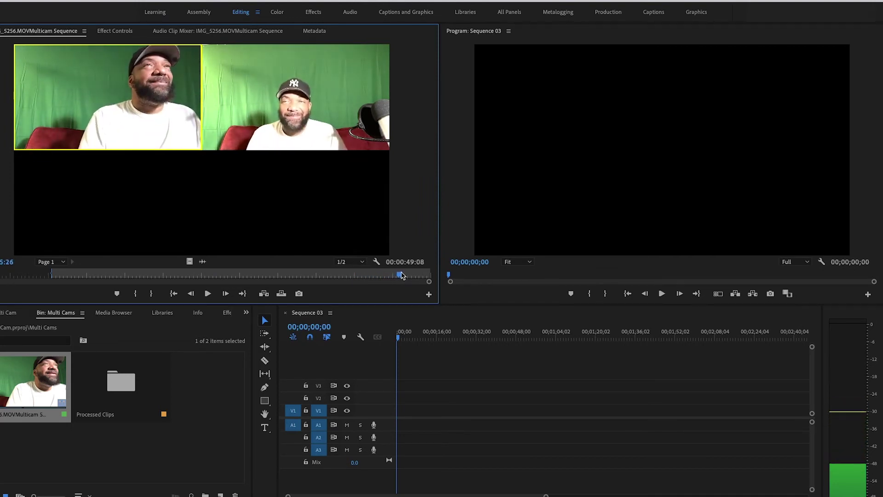
click(152, 295)
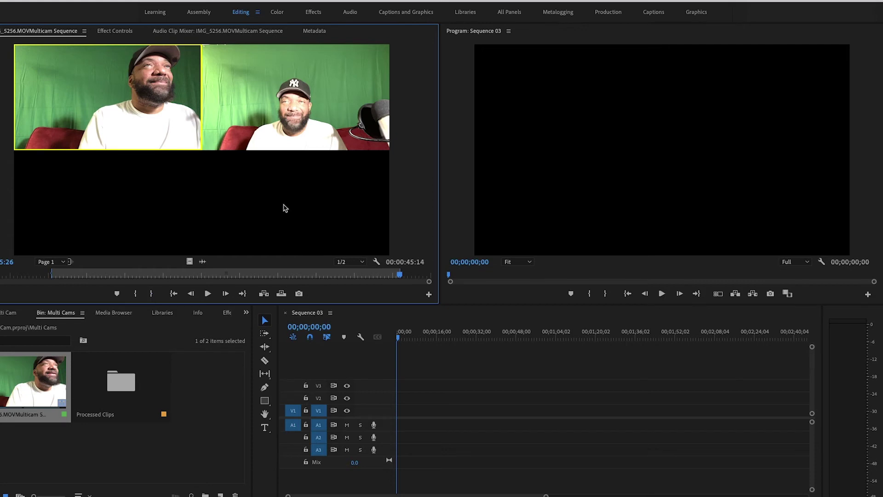
Place the trimmed multicam clip at the start of Sequence 03, keeping existing sequence settings.
drag(311, 261, 380, 418)
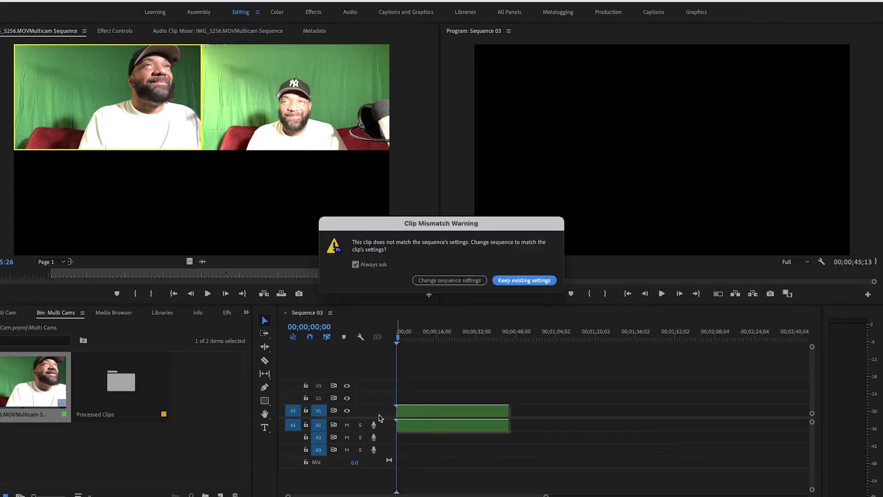
click(520, 280)
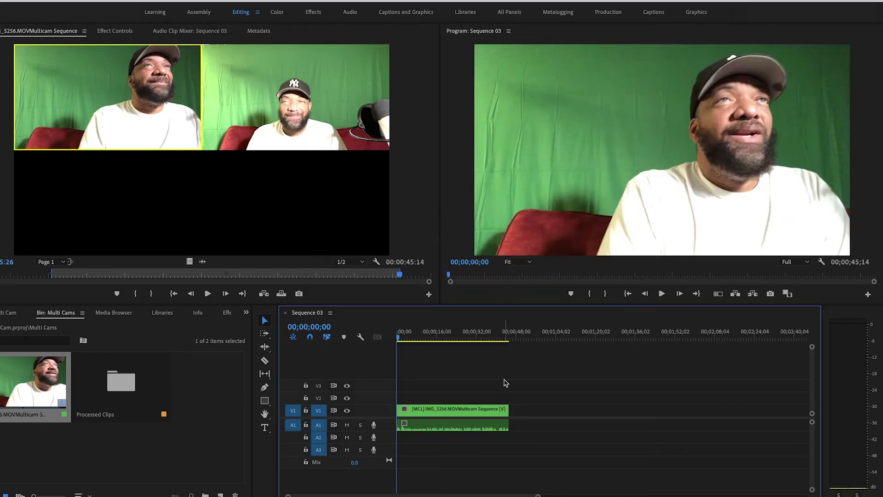
click(636, 288)
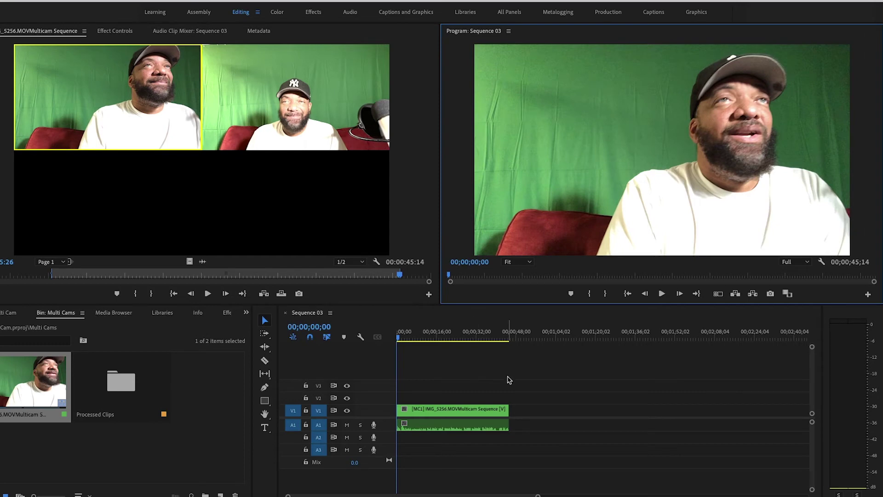
Turn on multi-camera view in the Program monitor and play Sequence 03.
click(719, 295)
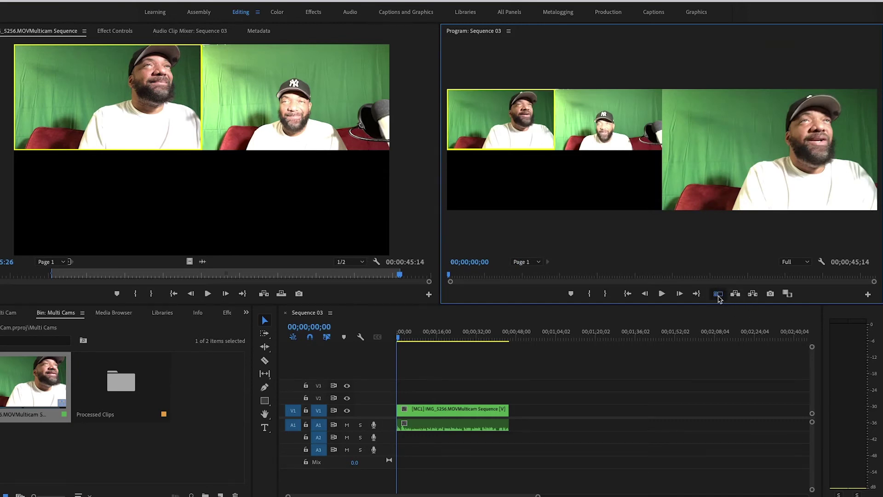
click(868, 295)
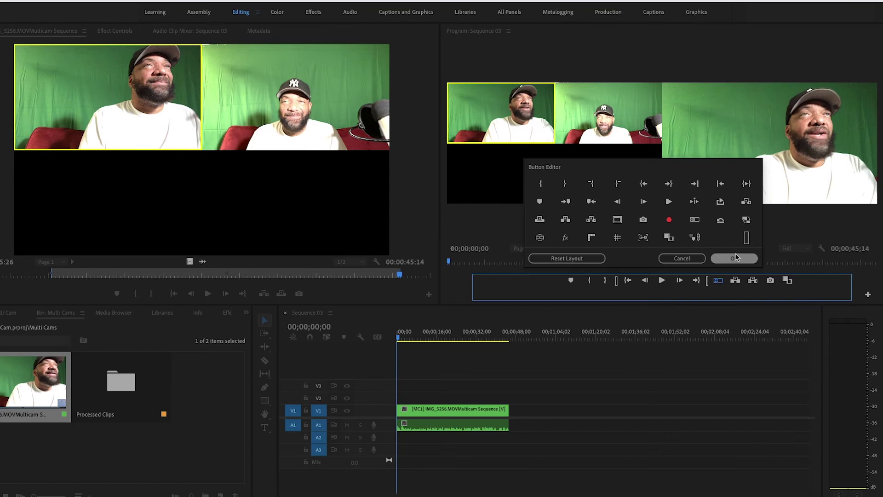
click(679, 259)
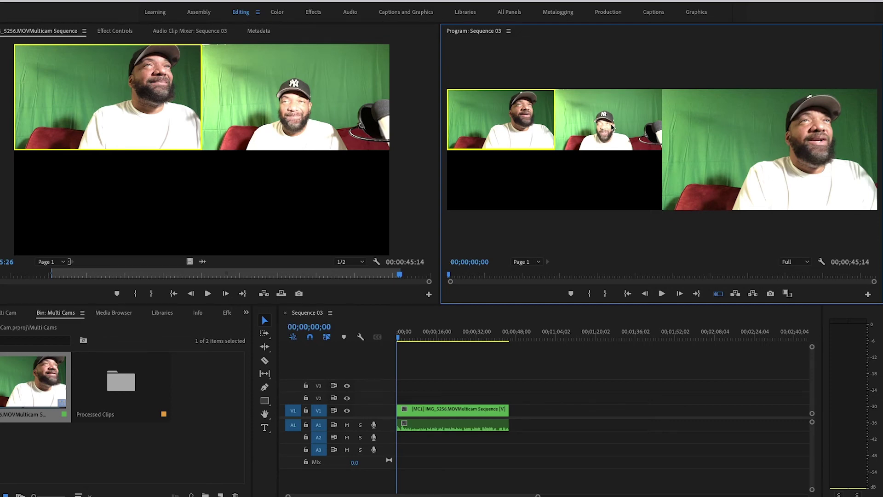
key(space)
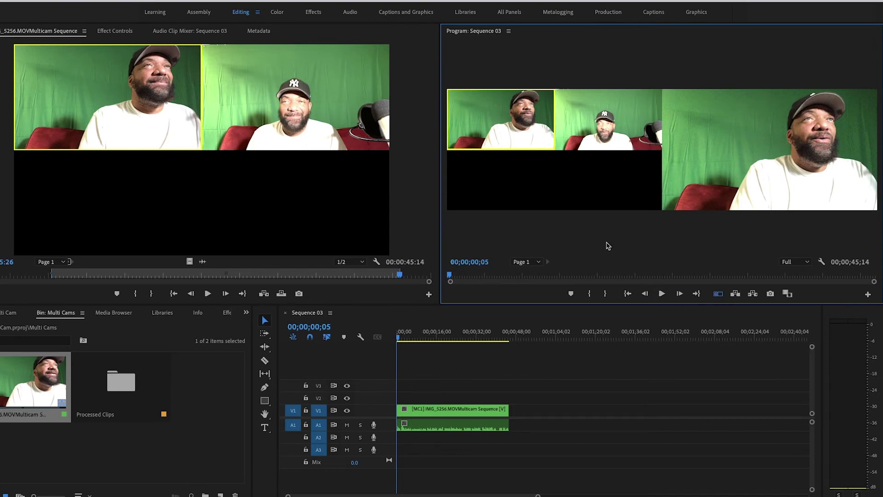
During playback, alternate cuts between camera 1 and camera 2 across Sequence 03, then return to the start.
click(662, 294)
click(605, 125)
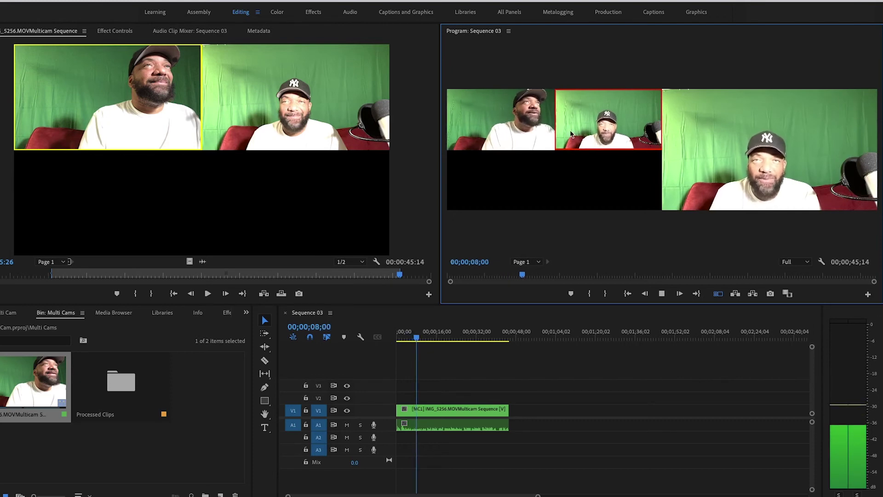
click(511, 133)
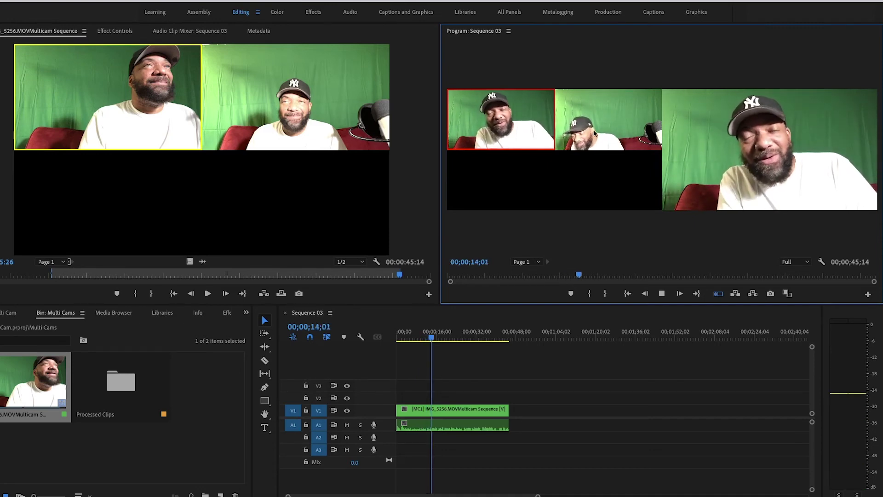
click(609, 130)
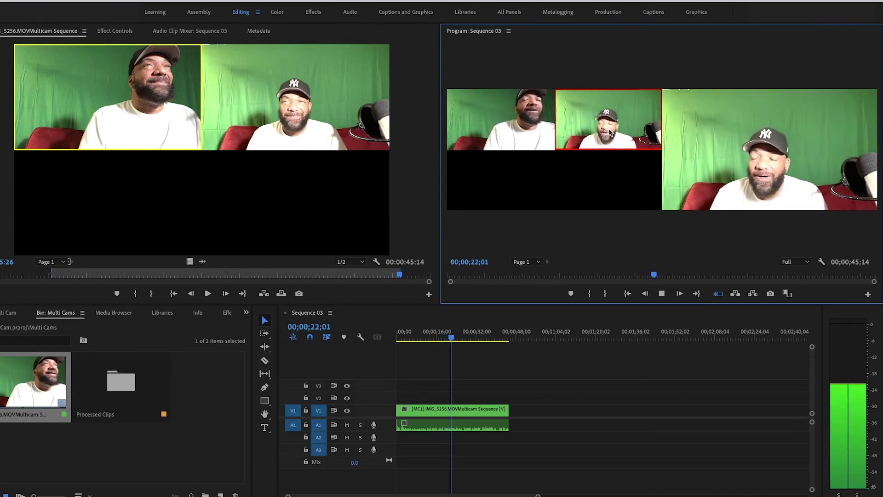
click(502, 132)
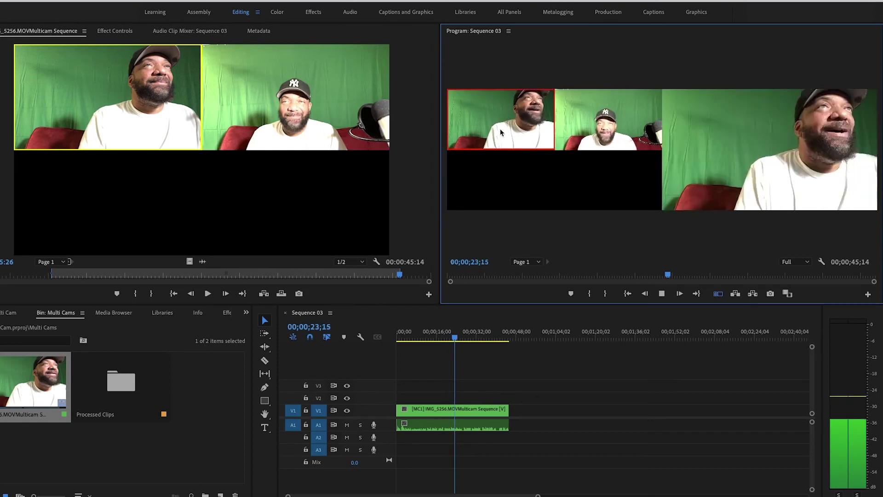
click(598, 138)
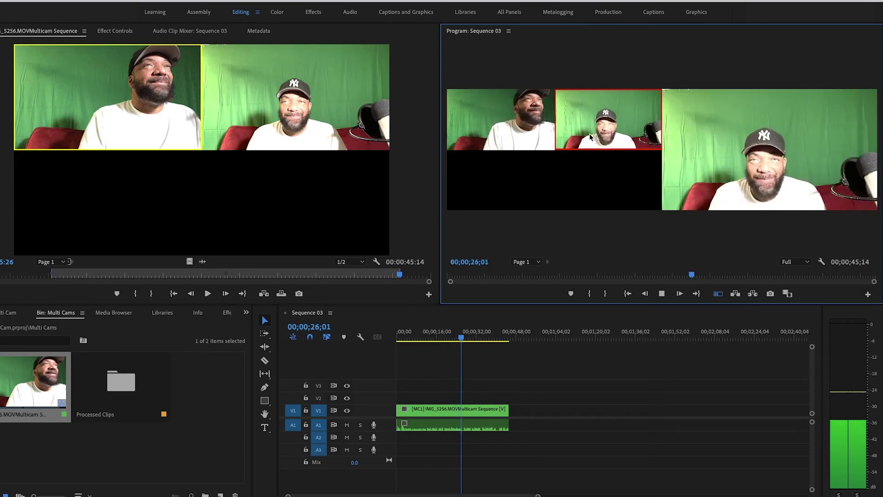
key(1)
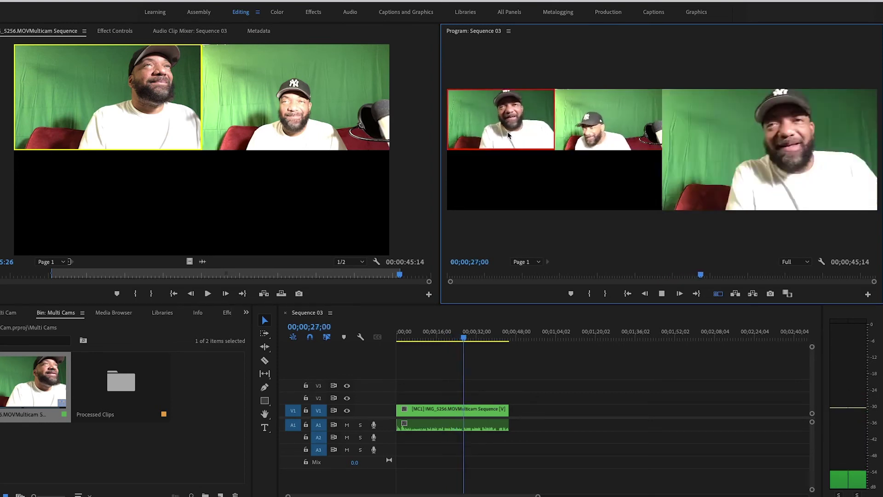
click(609, 135)
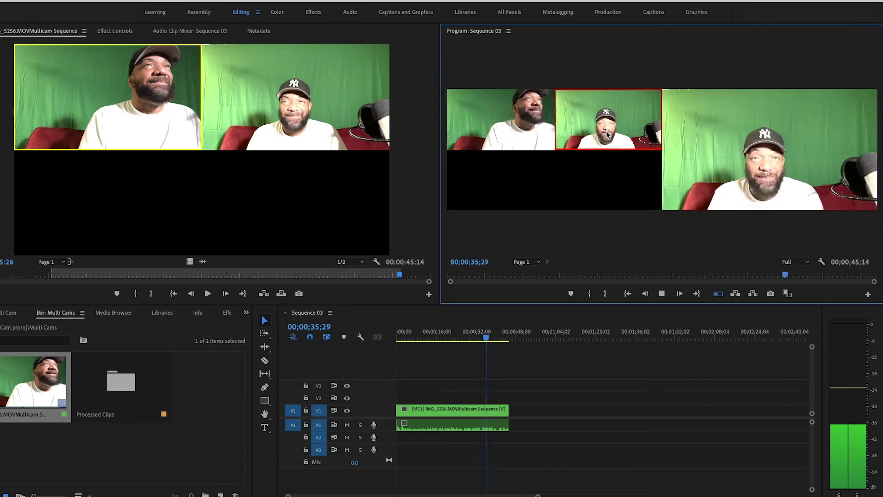
click(521, 128)
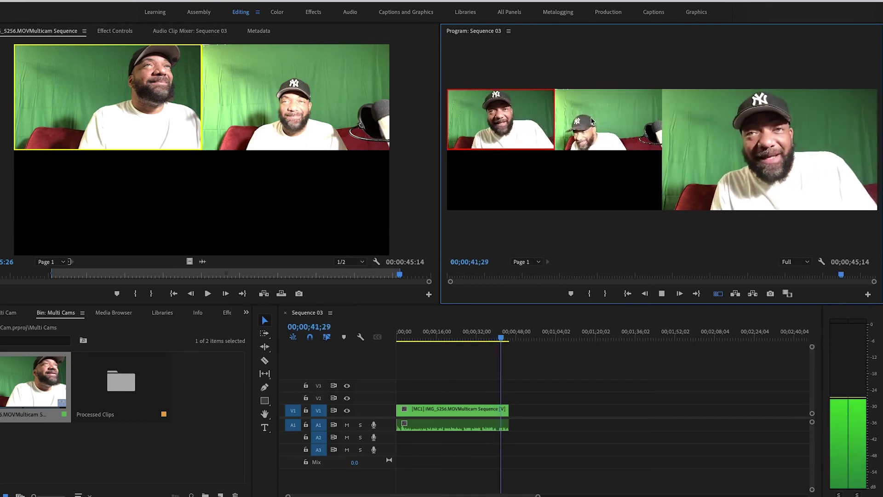
click(600, 120)
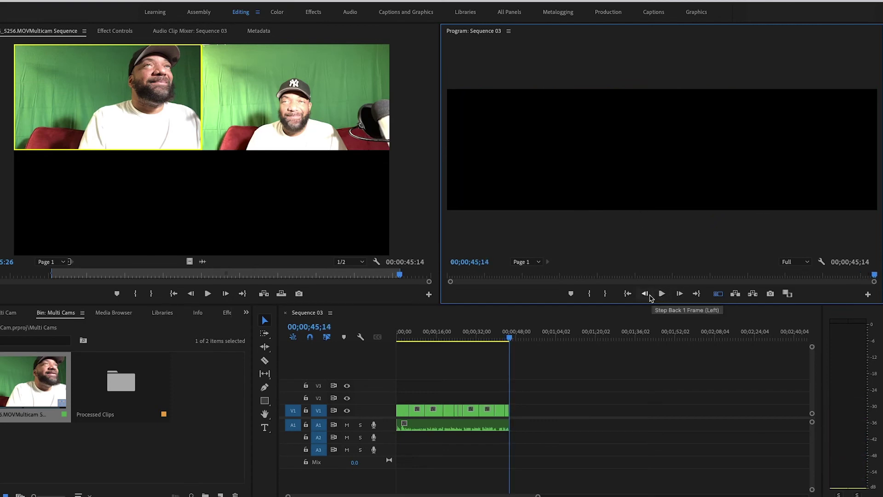
click(628, 294)
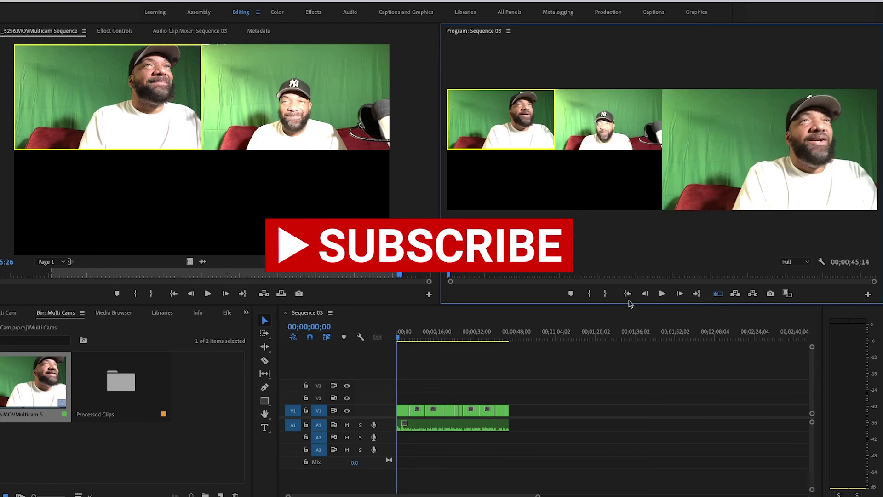
Turn off the multi-camera view, fit the timeline to the clip, and play back the MC1/MC2 edit.
click(719, 296)
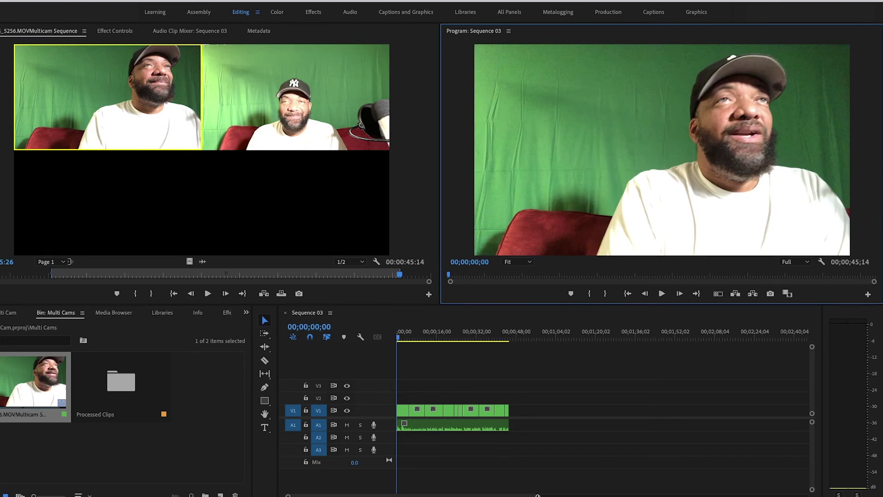
drag(539, 495, 442, 495)
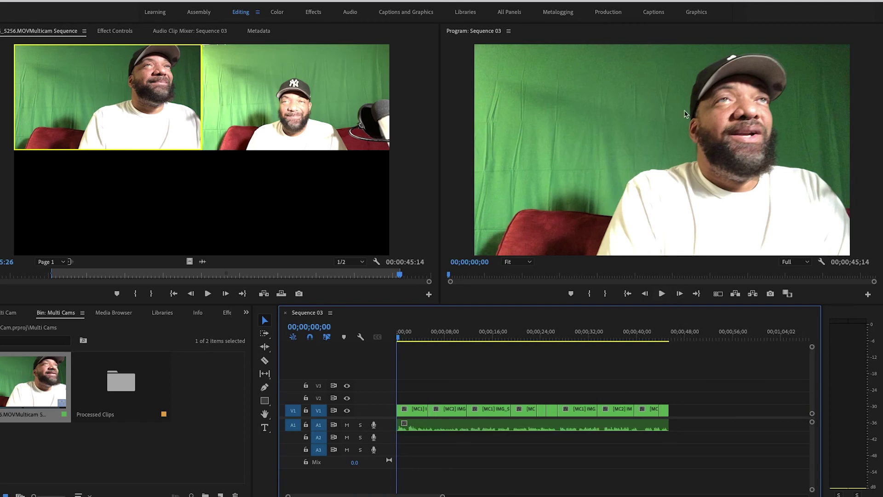
click(661, 294)
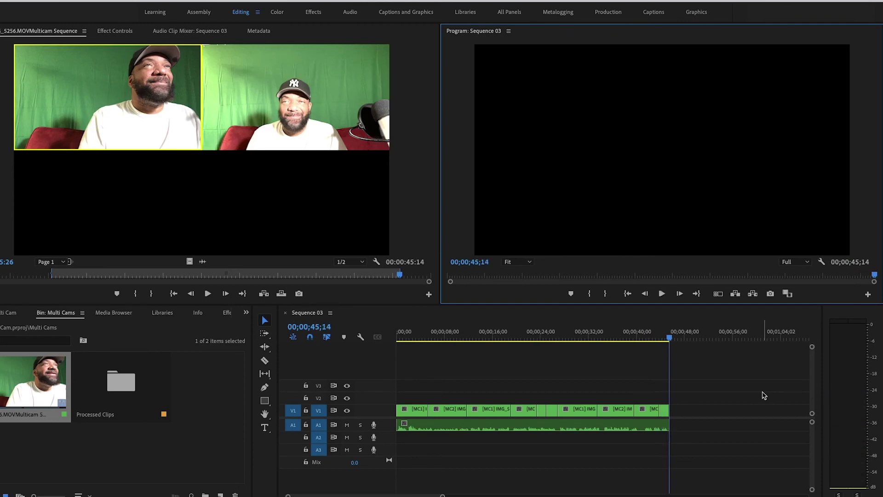
click(627, 296)
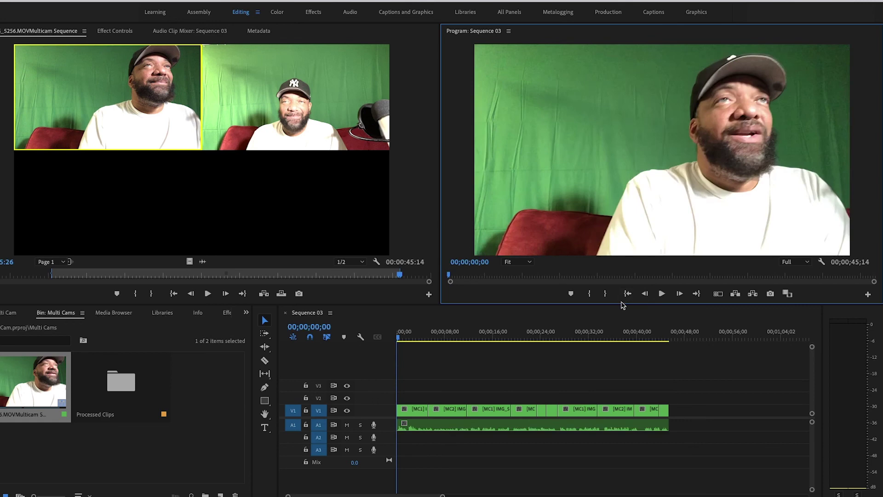
click(427, 428)
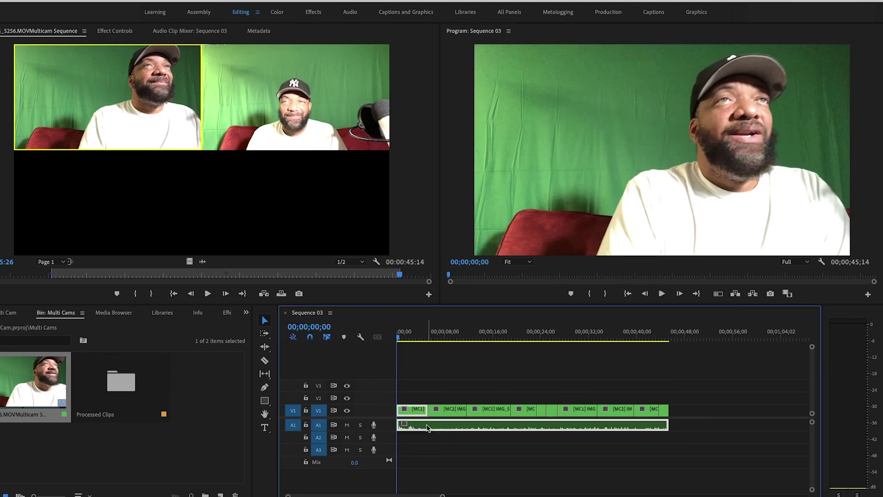
mouse_move(444, 426)
mouse_down()
mouse_move(442, 442)
mouse_move(441, 425)
mouse_up()
In the Audio workspace, raise the Audio 1 clip fader to about 10.1 dB during playback.
click(351, 13)
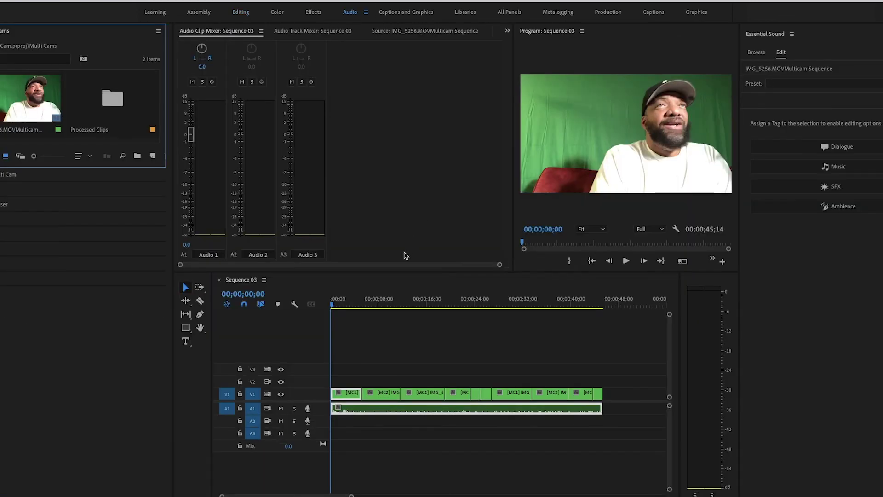
click(626, 261)
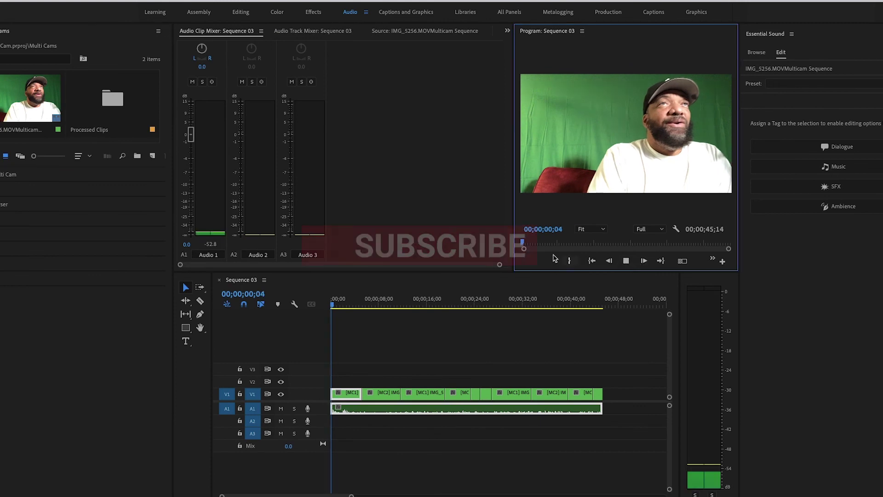
drag(192, 144, 192, 111)
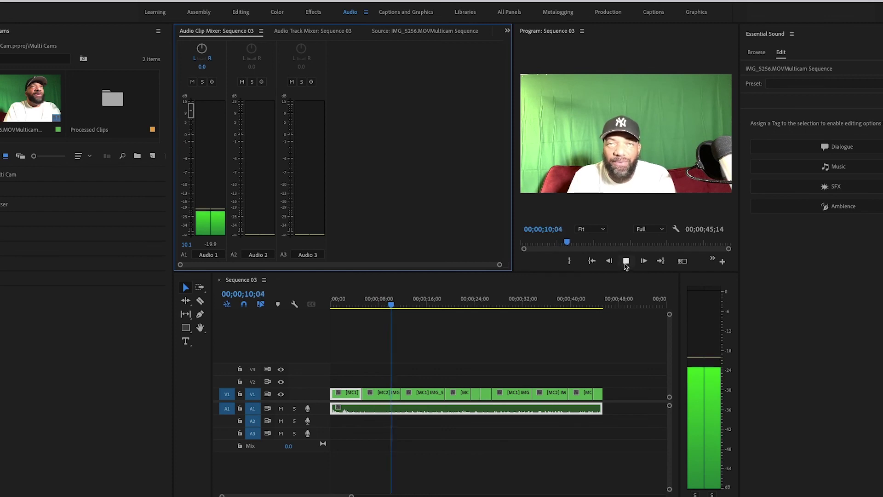
key(space)
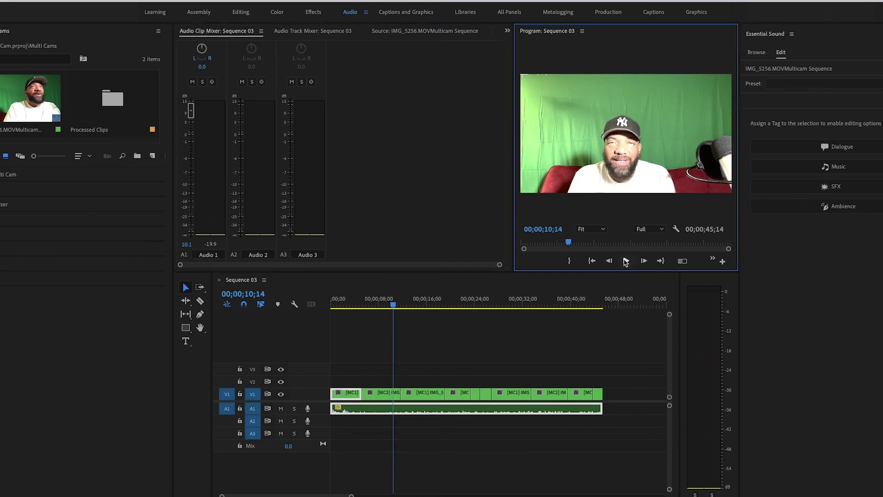
Switch back to the Editing workspace.
click(241, 12)
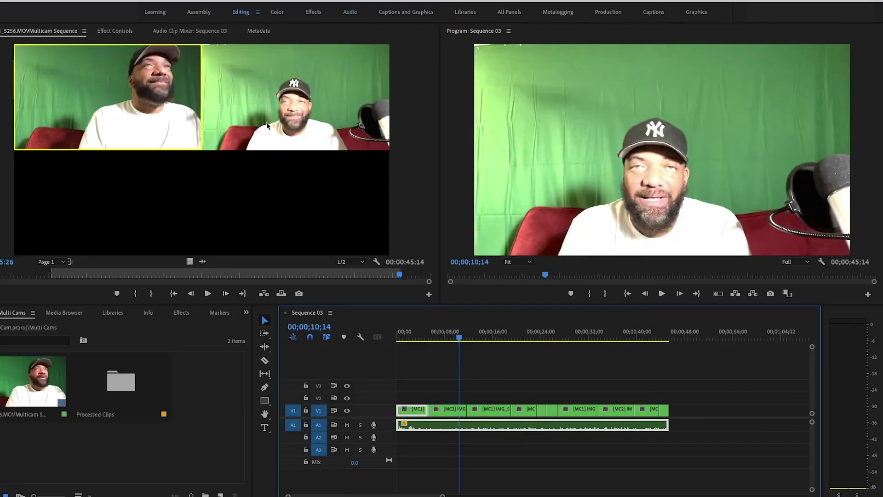